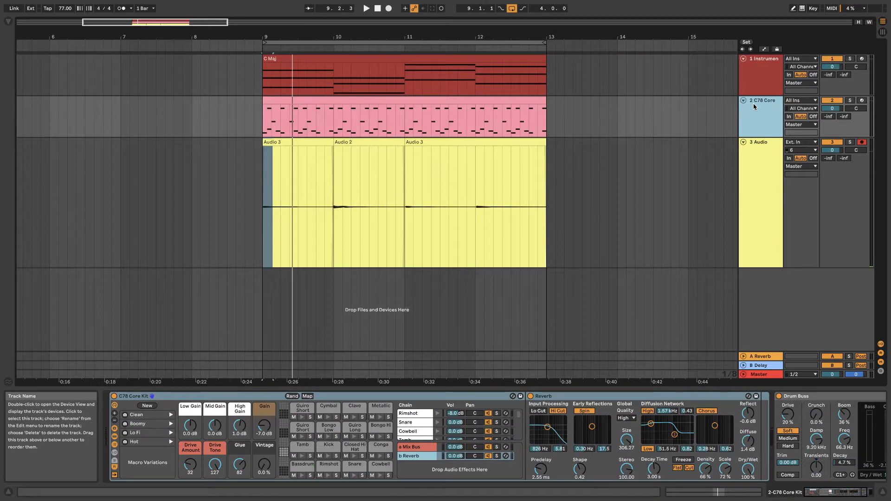
Inspect the comped clips Audio 3, Audio 2 and Audio 3 on the 3 Audio track by selecting each one
click(760, 157)
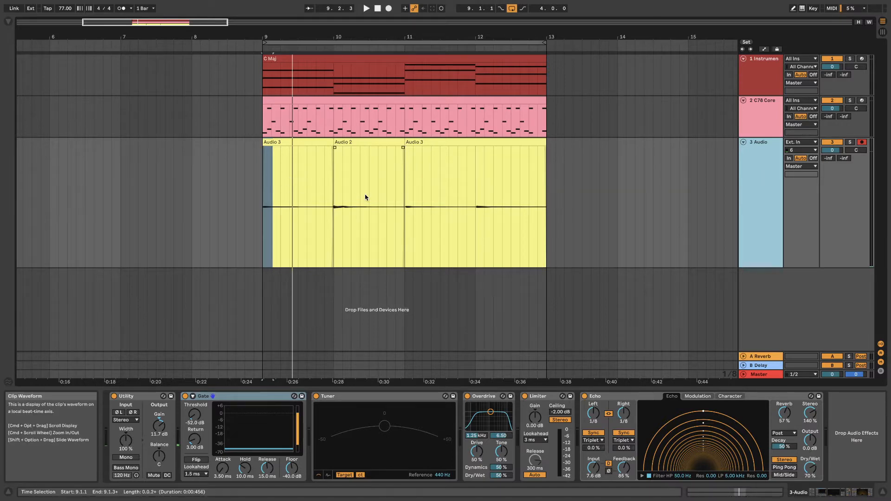
click(297, 142)
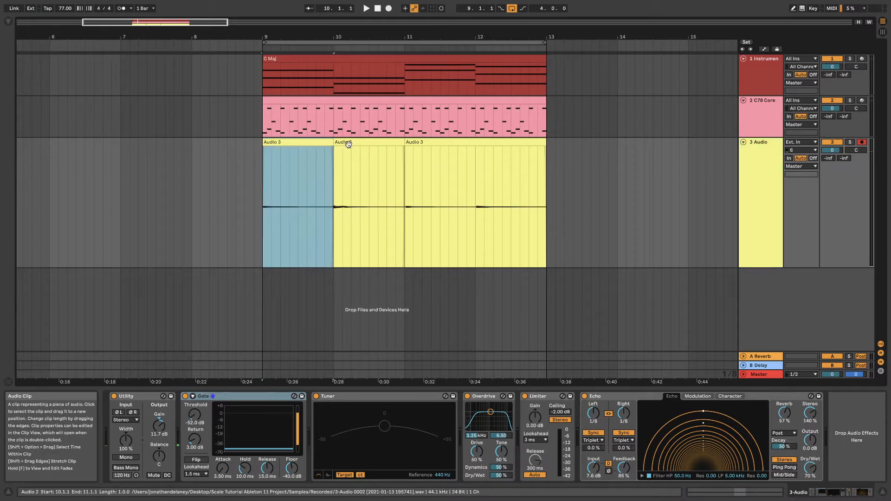
click(350, 144)
click(418, 142)
click(313, 143)
click(357, 144)
click(437, 143)
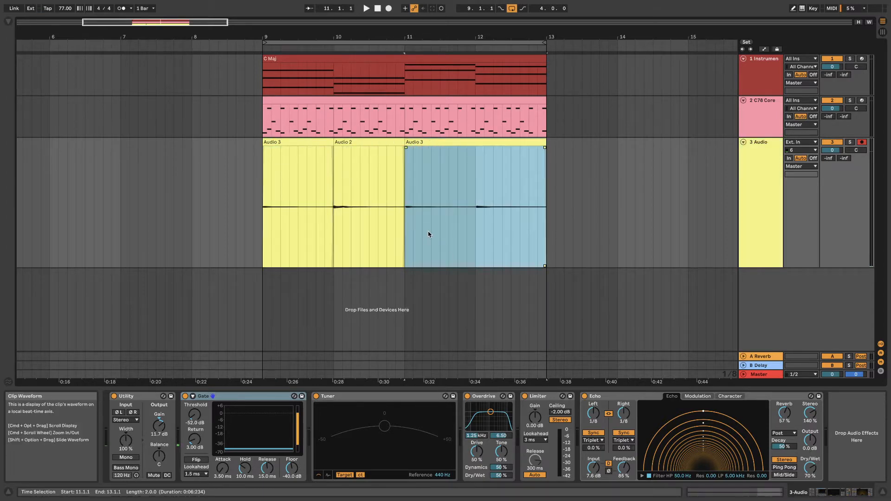
Show the take lanes of the 3 Audio track and inspect the takes behind the comp
right_click(764, 177)
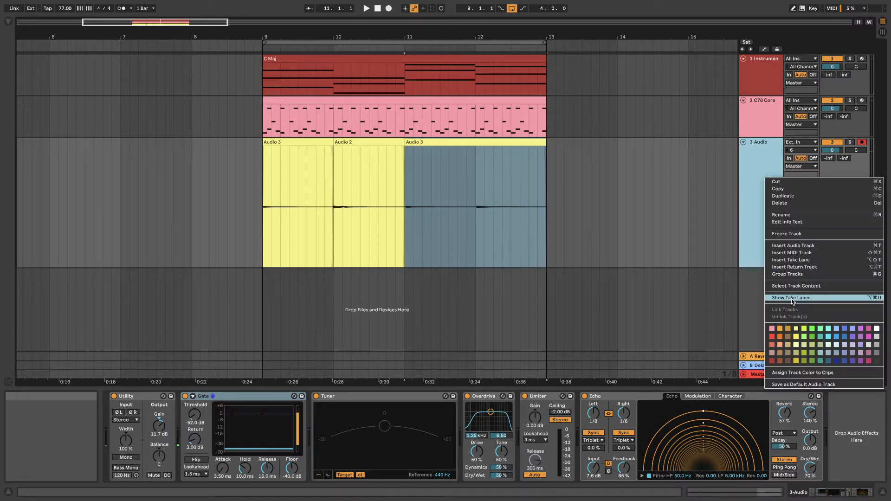
click(826, 301)
scroll(598, 279, down, 2)
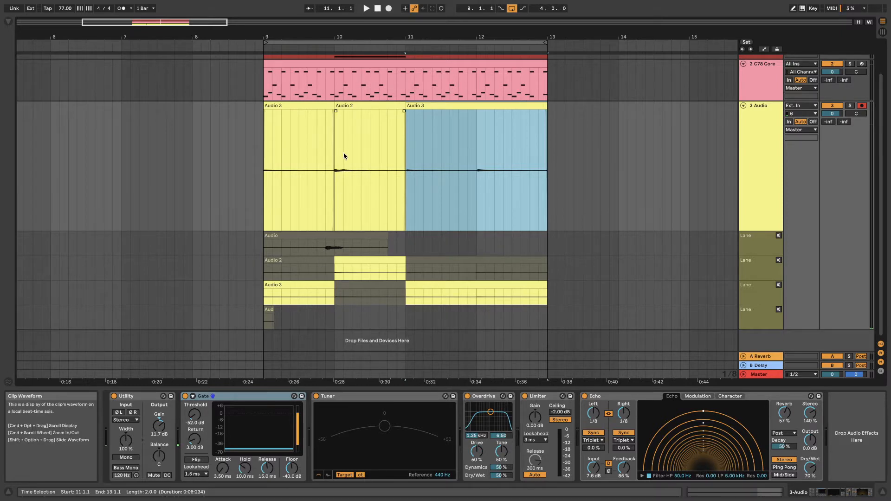
click(330, 266)
drag(330, 266, 342, 268)
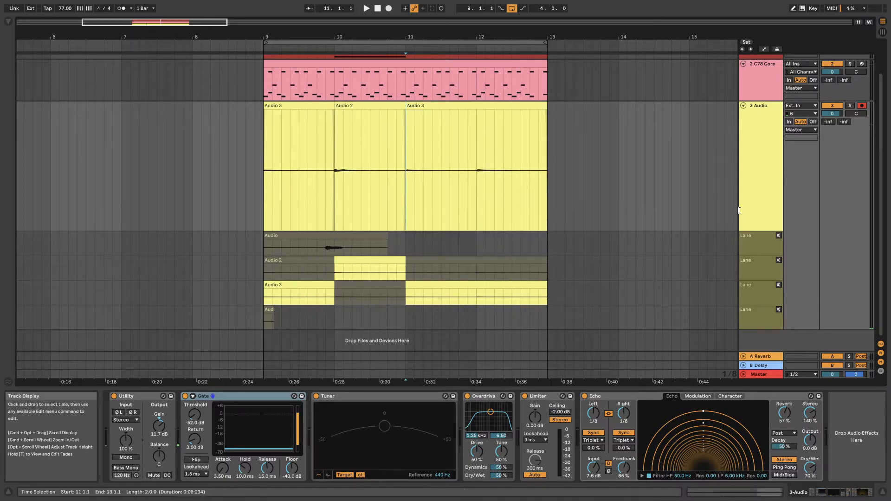
Audition the first, third and fourth take lanes one at a time and switch auditioning off
click(779, 236)
click(779, 284)
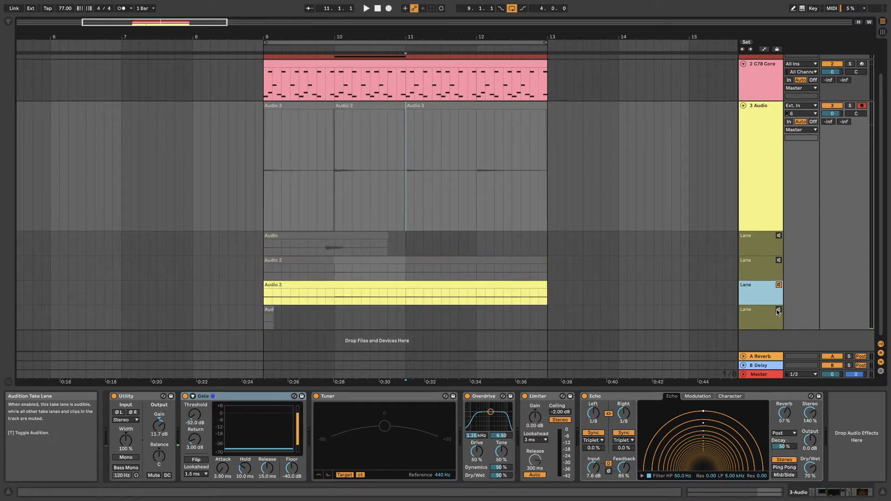
click(779, 310)
click(779, 285)
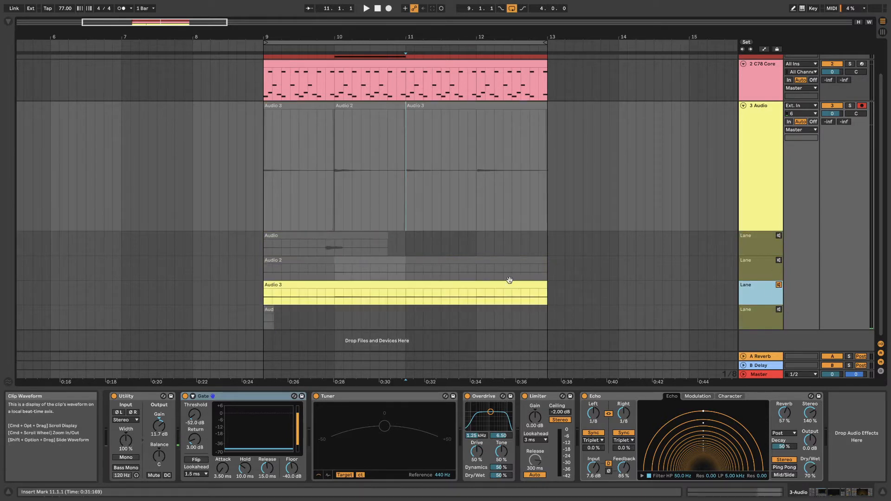
click(298, 287)
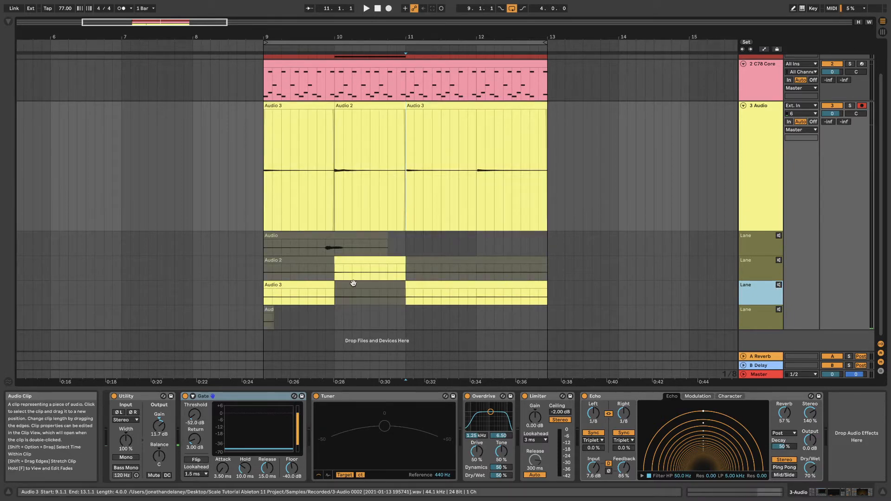
Select the Audio 2 take in its lane, clear the selection and hide the 3 Audio track's take lanes
click(377, 263)
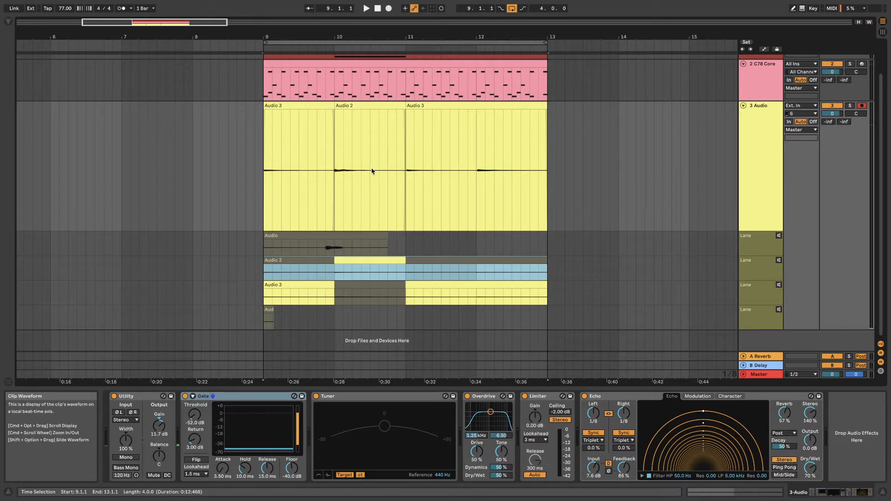
click(734, 145)
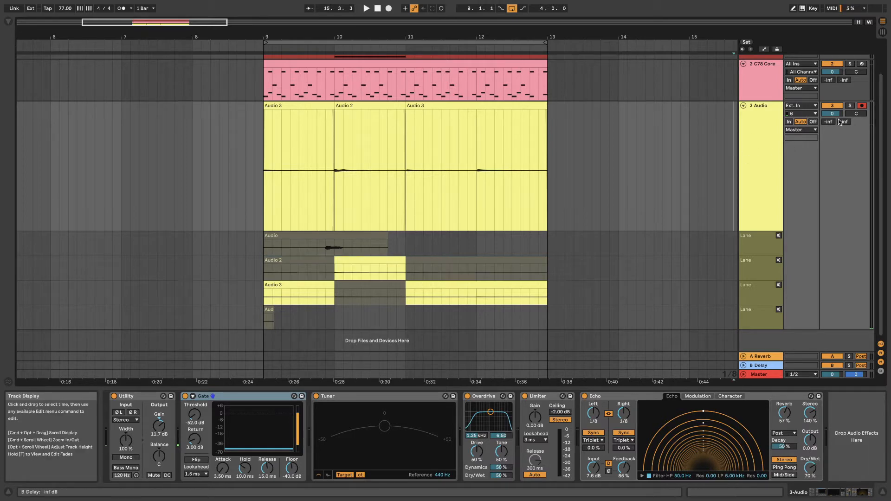
right_click(781, 211)
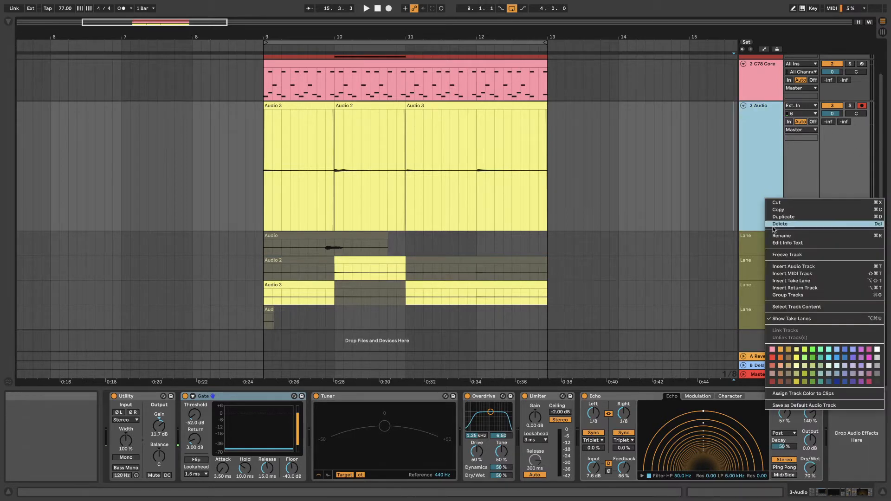
click(785, 320)
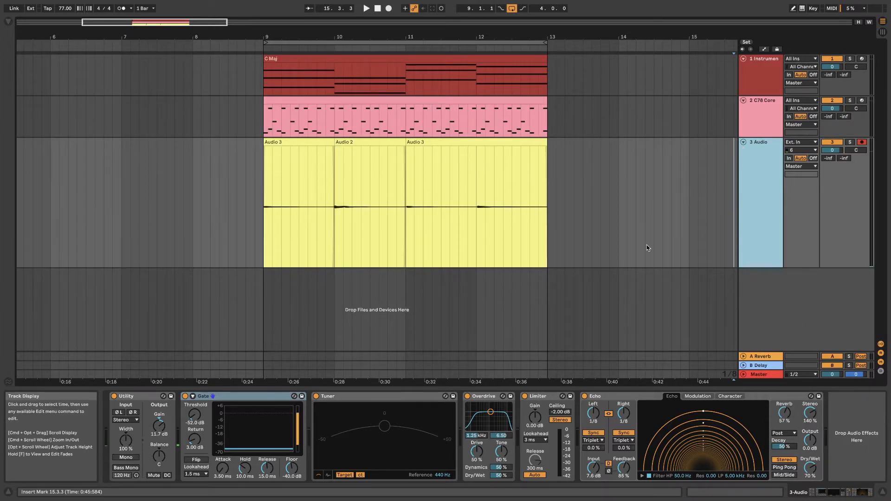
Select all clips within the loop region at bars 9 to 13 and place a copy of them at bar 5
click(298, 144)
scroll(333, 69, right, 1)
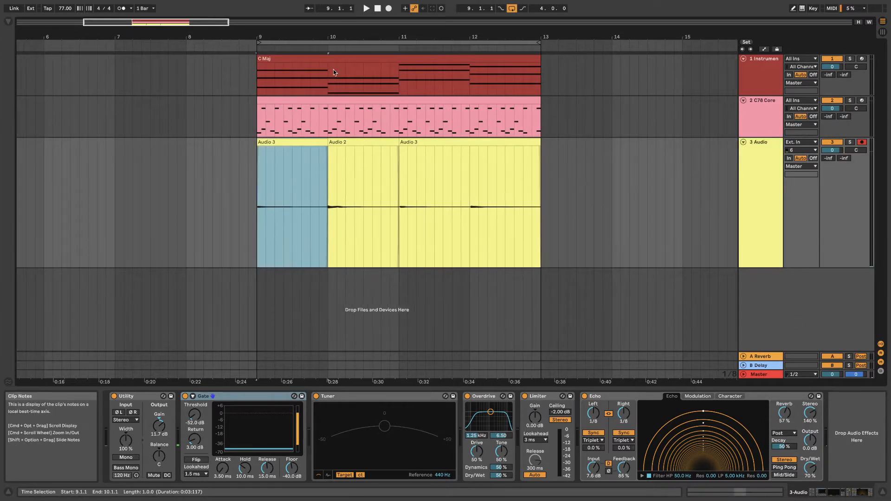
click(353, 43)
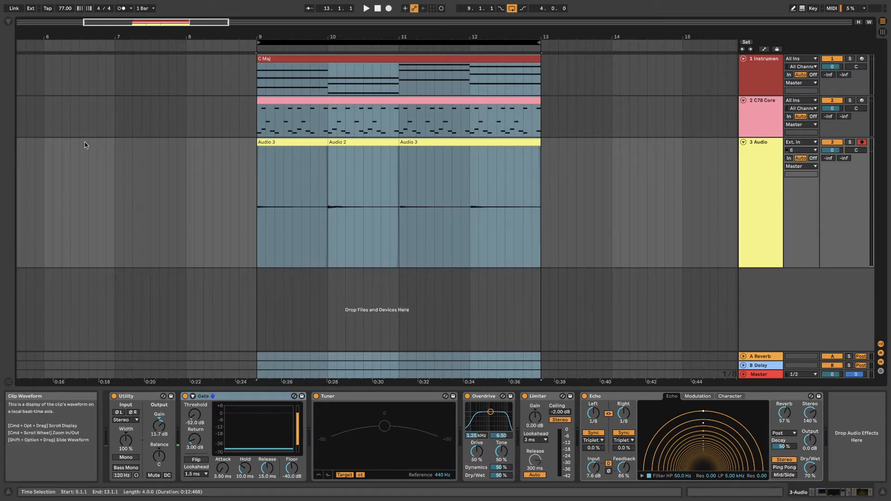
scroll(139, 218, right, 1)
scroll(278, 139, left, 5)
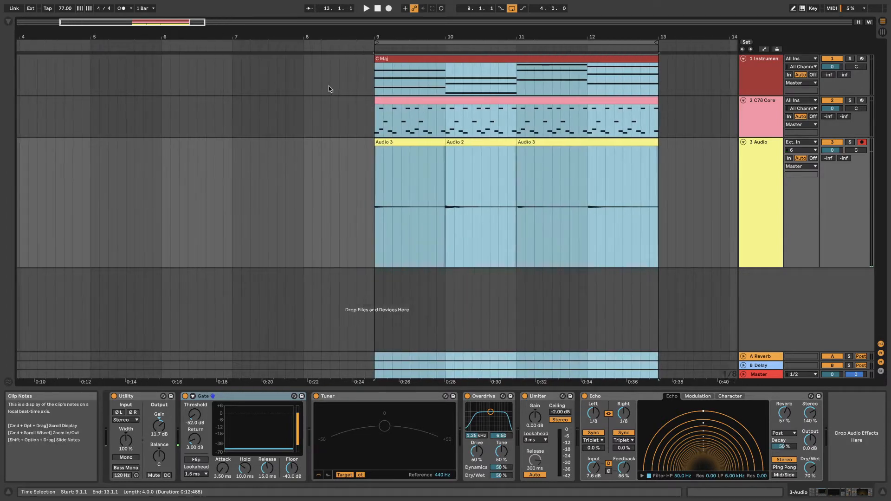
scroll(344, 86, left, 4)
drag(367, 36, 330, 19)
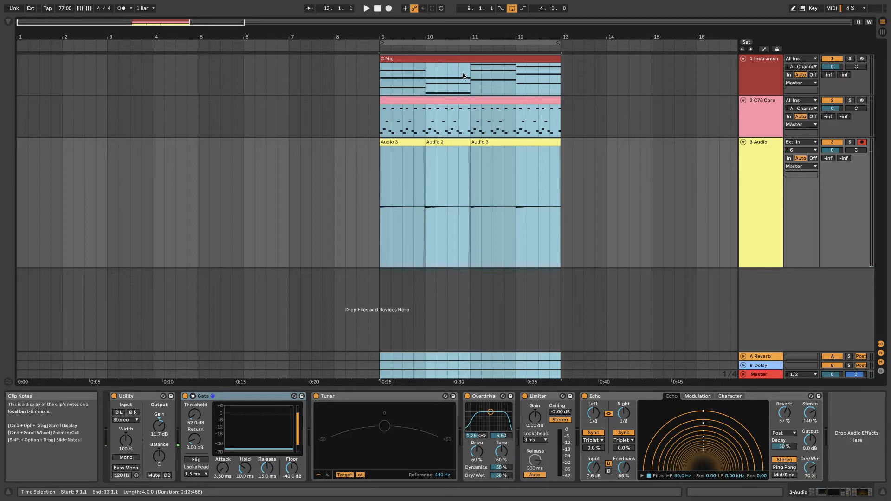
drag(458, 63, 278, 62)
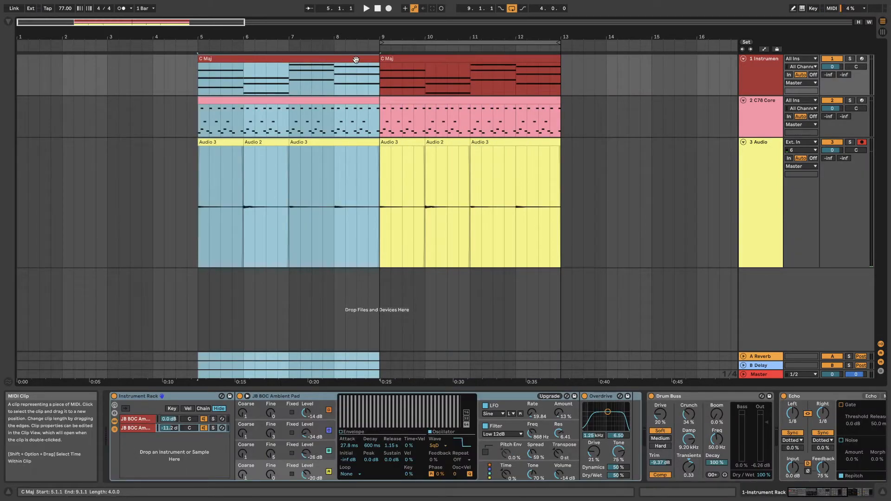
Enable both punch-in and punch-out for the loop region starting at bar 9
click(401, 47)
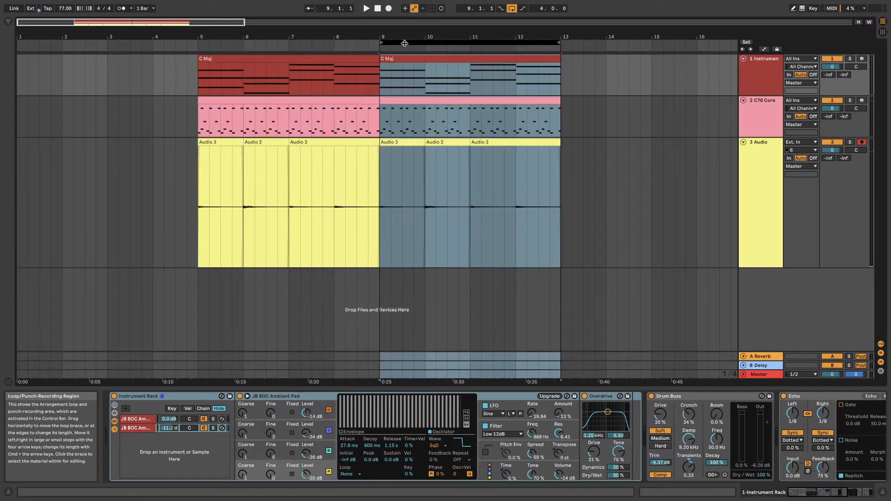
click(381, 59)
click(501, 8)
click(523, 8)
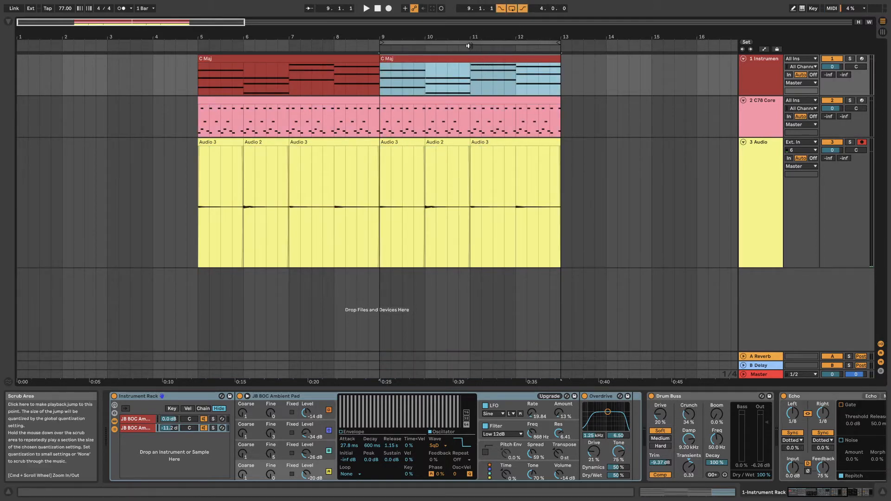
Undo the copying of the clips to bar 5 and turn off punch-in and punch-out
click(231, 59)
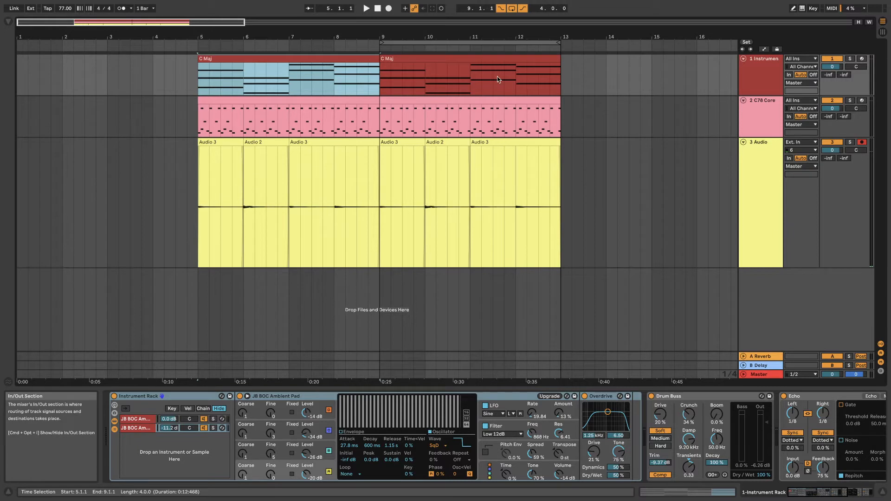
click(387, 43)
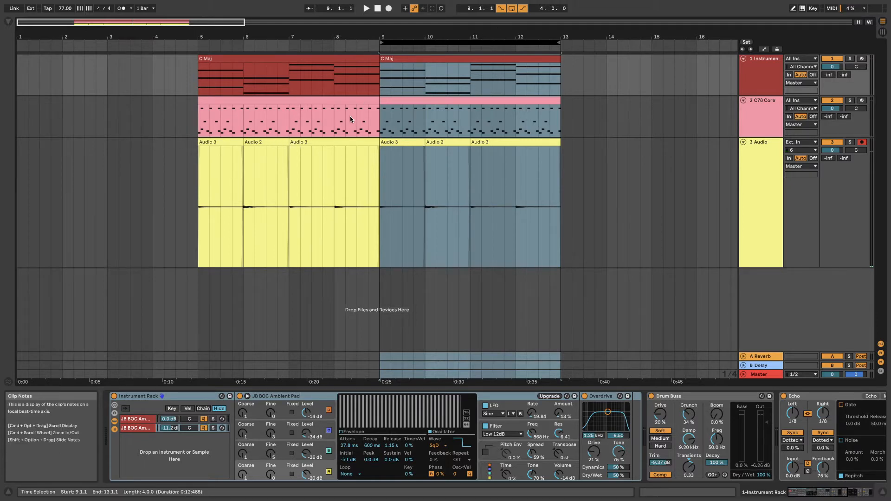
key(super+z)
click(523, 9)
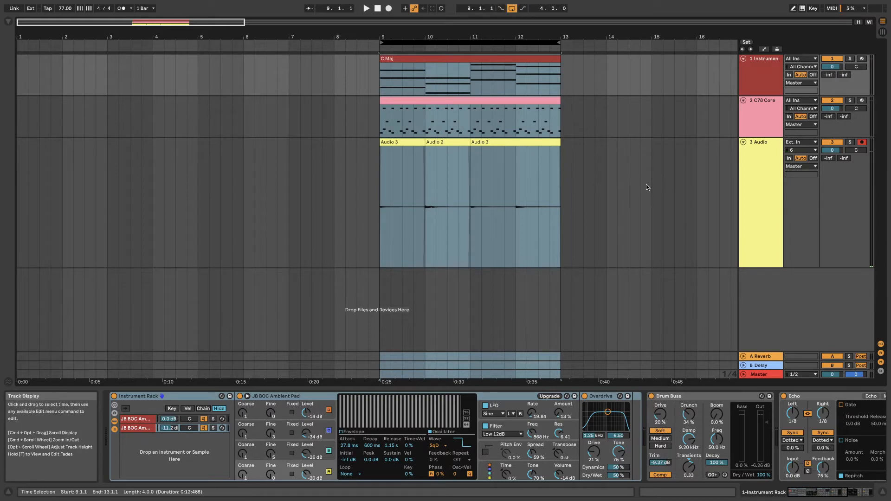
Play back the looped section at bars 9 to 13 and stop playback
key(space)
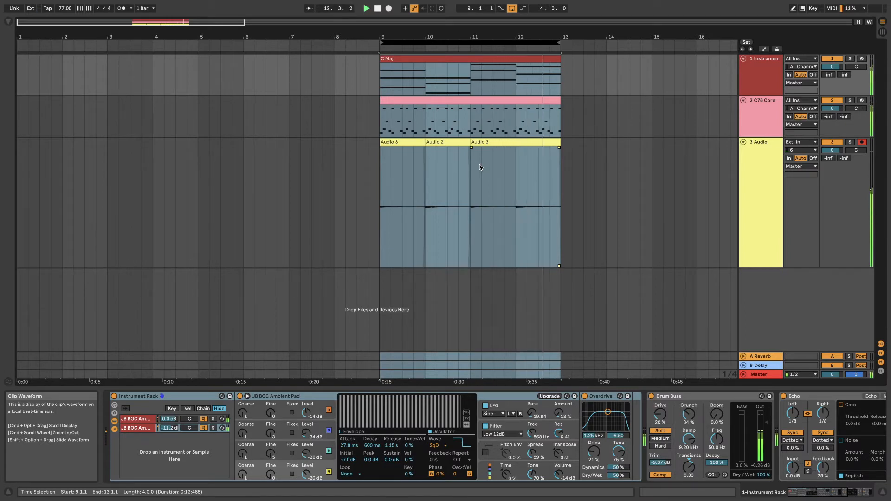
key(space)
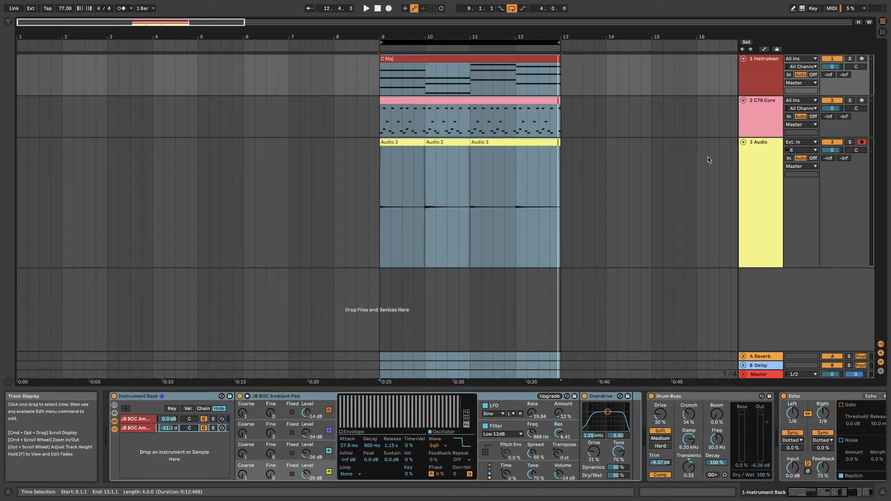
Review the 3 Audio track's effects chain, going through the Gate, Limiter and Echo devices
click(762, 176)
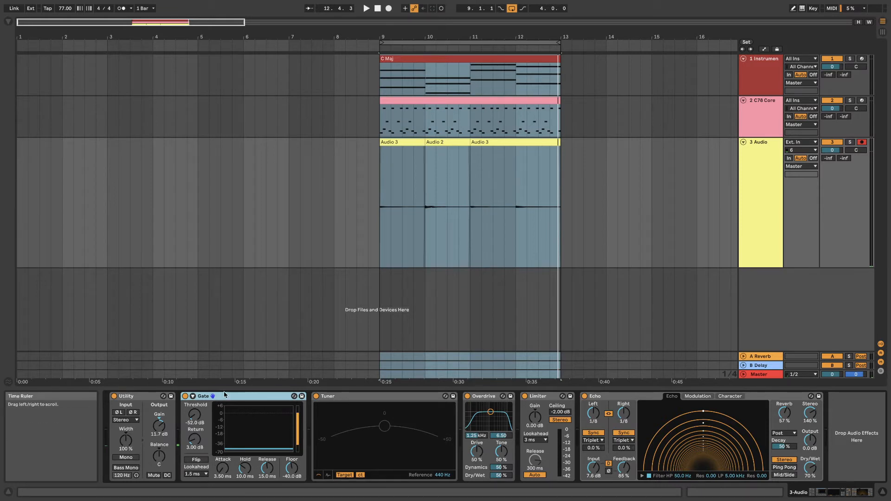
click(185, 397)
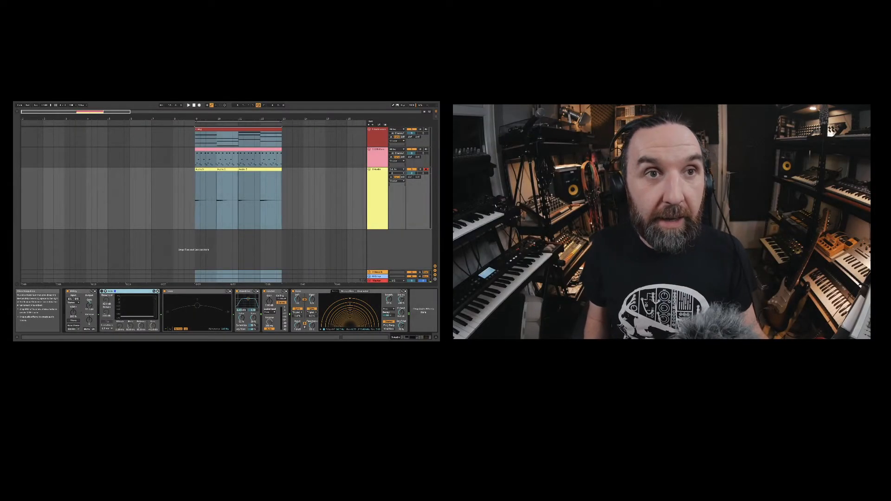
click(272, 292)
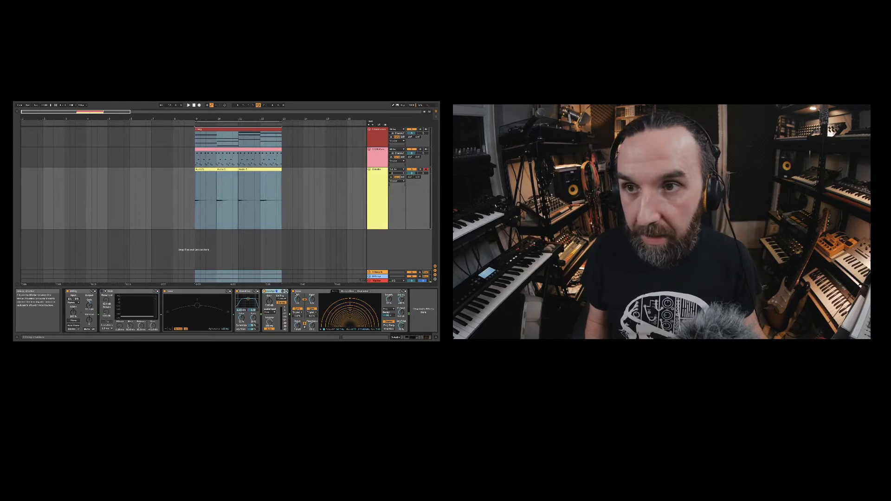
click(311, 291)
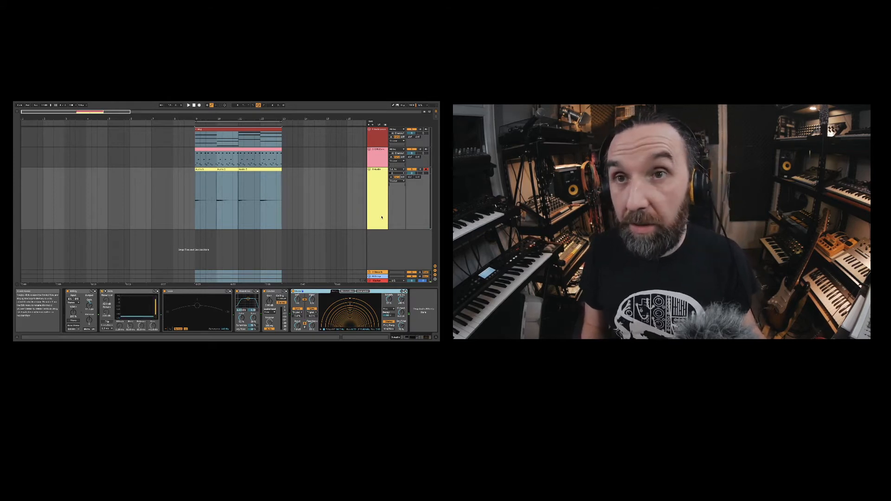
Duplicate the 3 Audio track with its effects and delete all clips from the copy
click(380, 174)
key(ctrl+d)
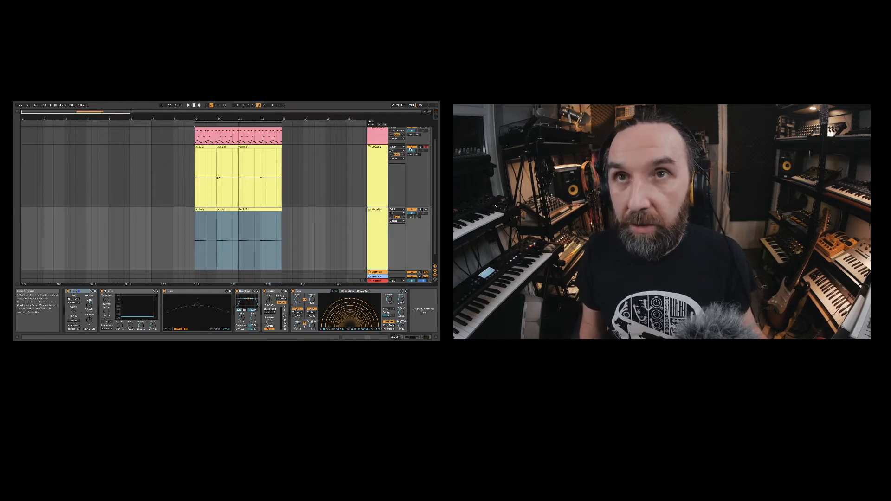
drag(298, 232, 183, 223)
key(Delete)
Arm the duplicated audio track and start recording into it from bar 9 over the loop region
click(234, 122)
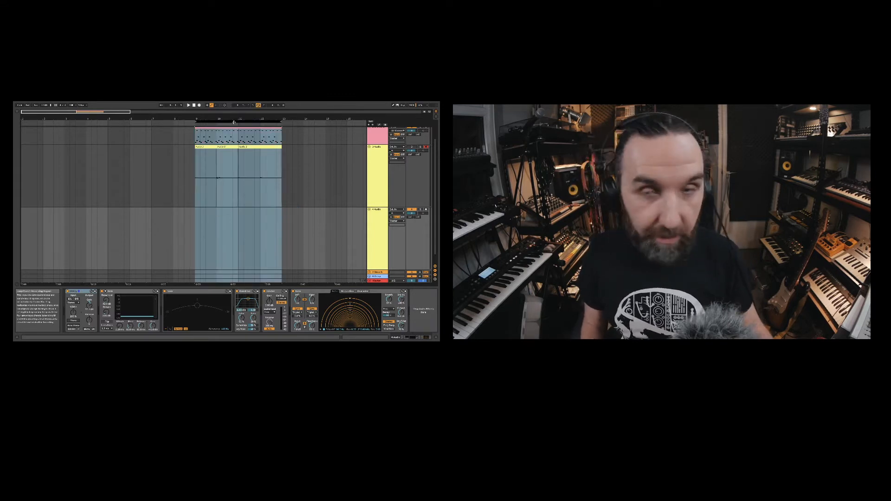
scroll(288, 209, up, 1)
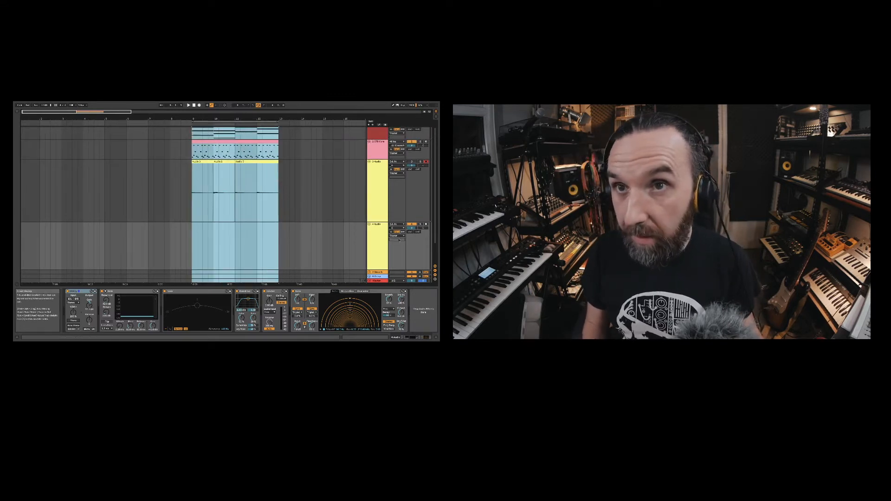
click(426, 225)
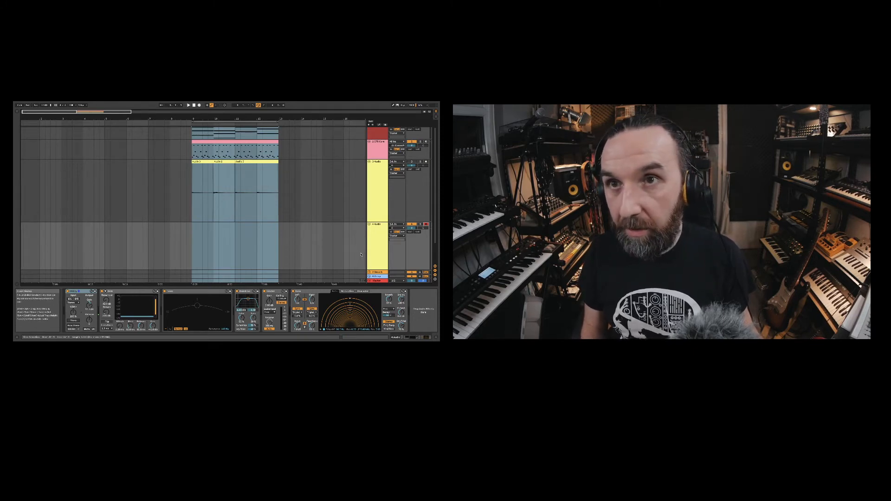
click(191, 238)
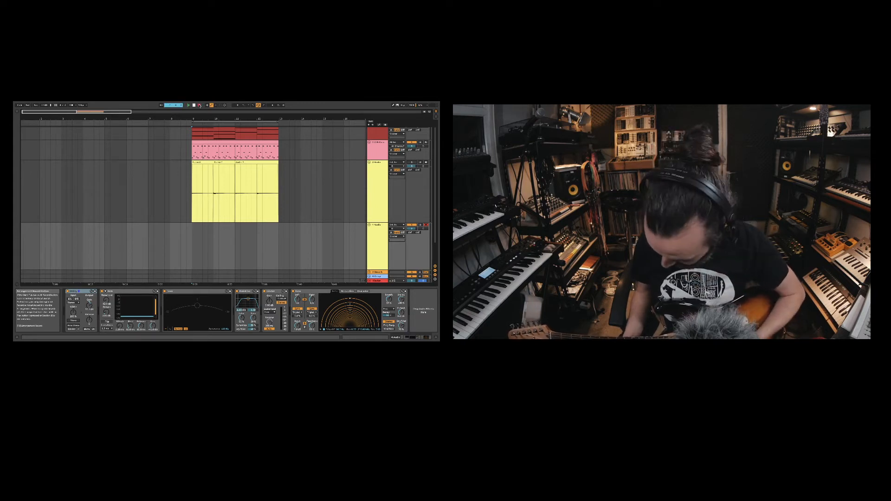
click(199, 105)
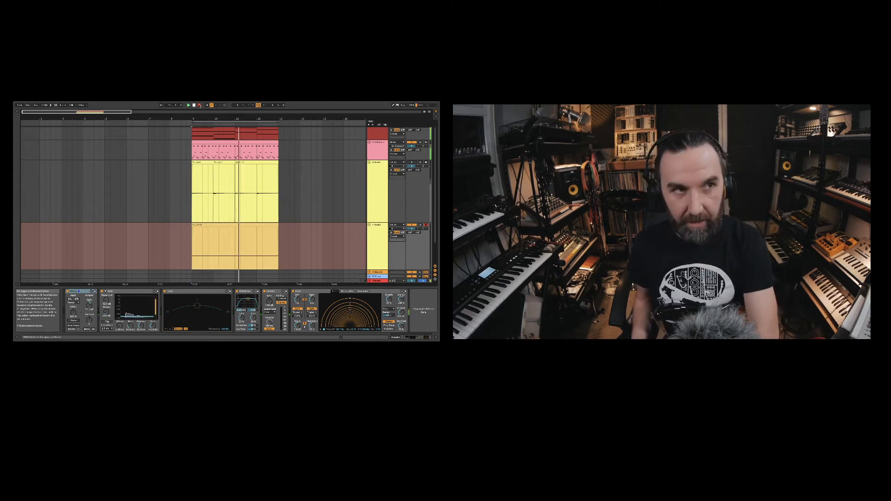
End the loop recording and show the take lanes of the 4 Audio track
click(199, 106)
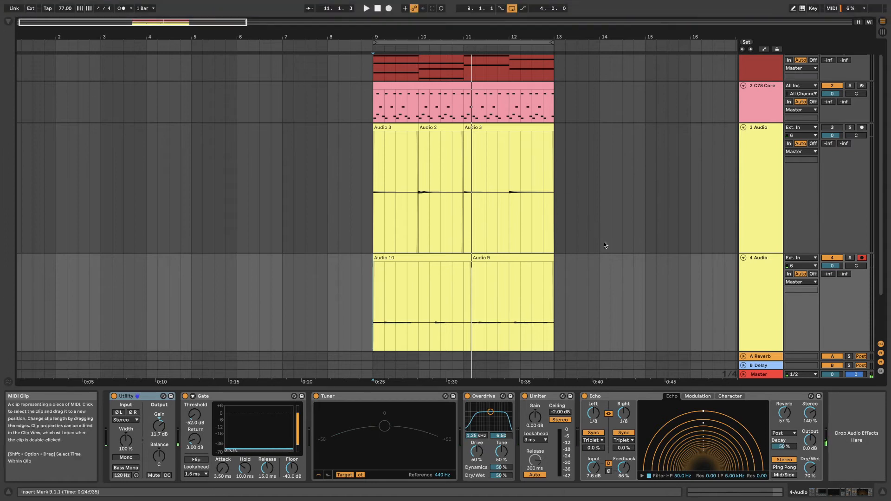
scroll(600, 238, down, 2)
scroll(600, 238, down, 1)
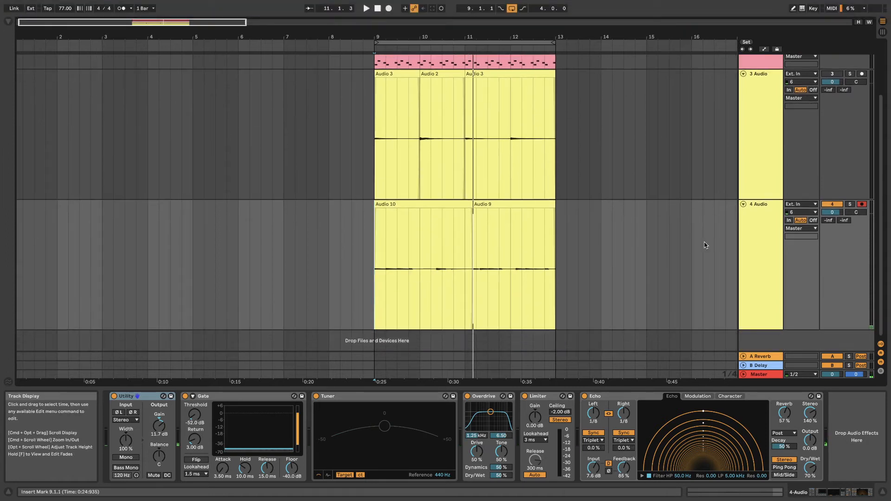
right_click(767, 218)
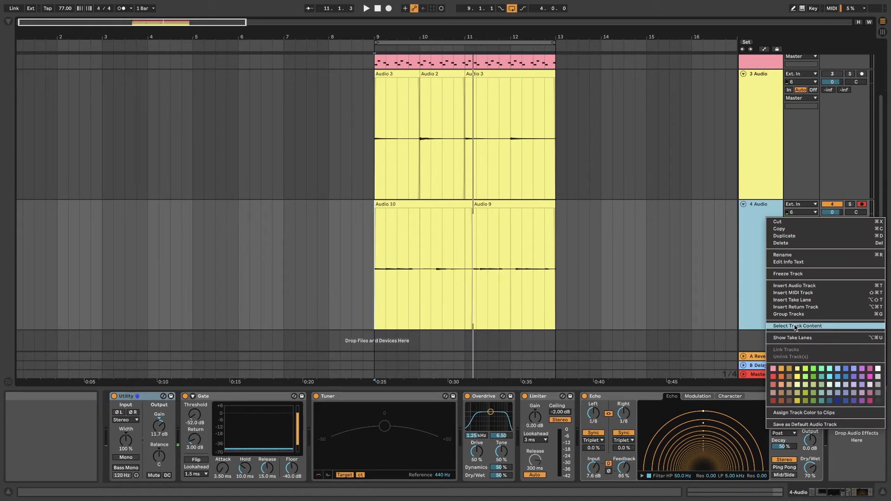
click(796, 326)
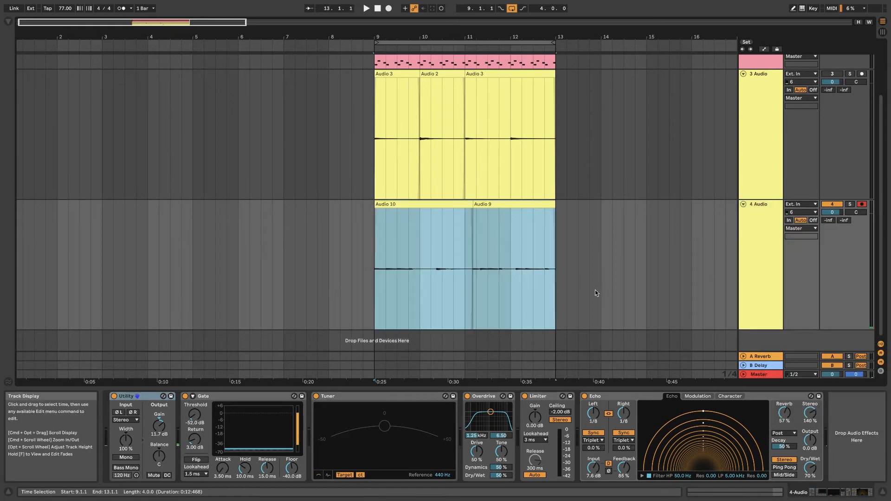
right_click(753, 225)
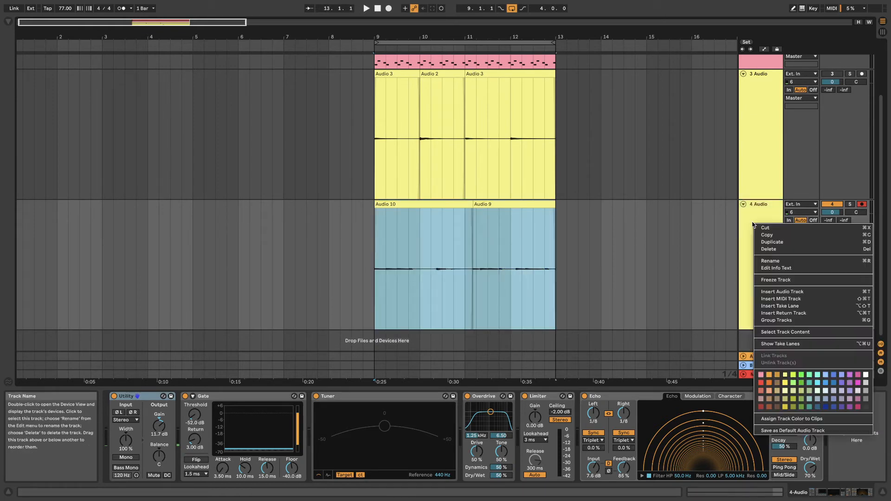
click(780, 344)
scroll(603, 299, down, 5)
scroll(600, 302, down, 1)
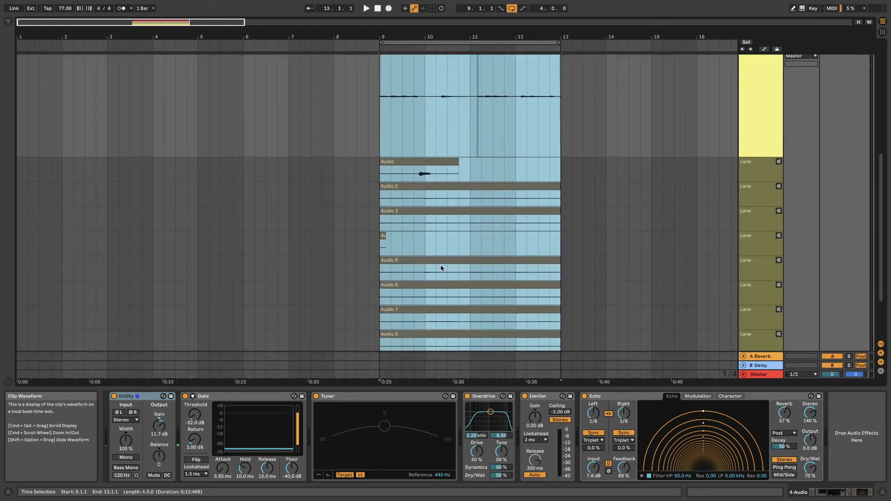
scroll(445, 269, down, 8)
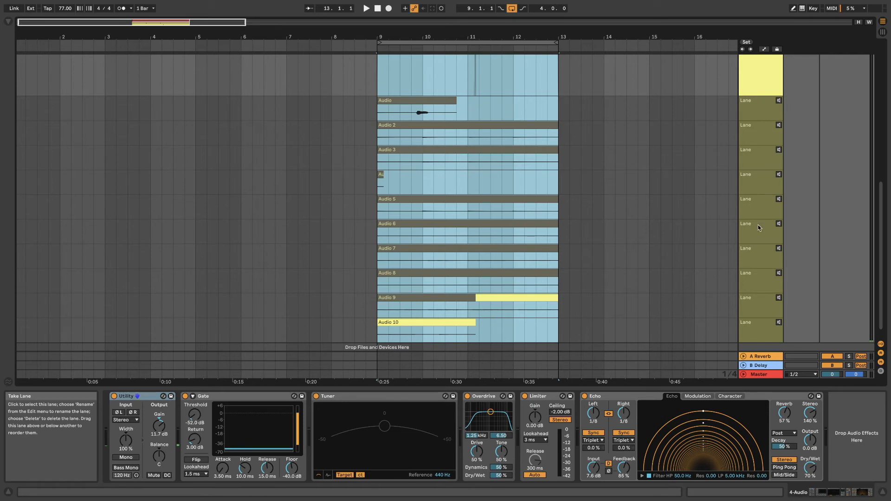
Audition the Audio 9 take lane by playing it back in isolation, then turn its audition off
click(779, 298)
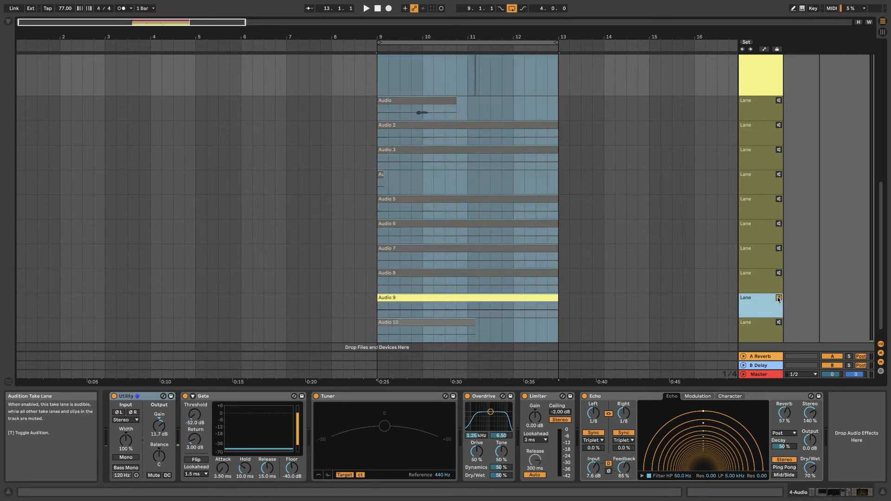
key(space)
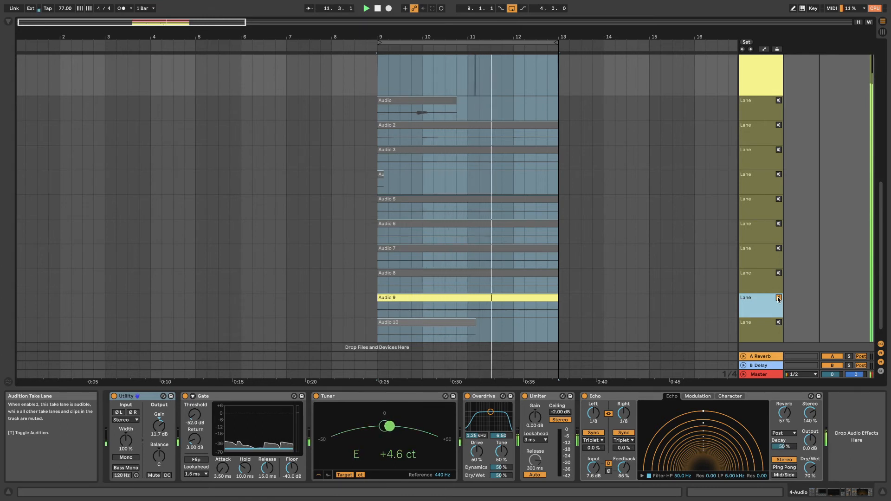
click(779, 298)
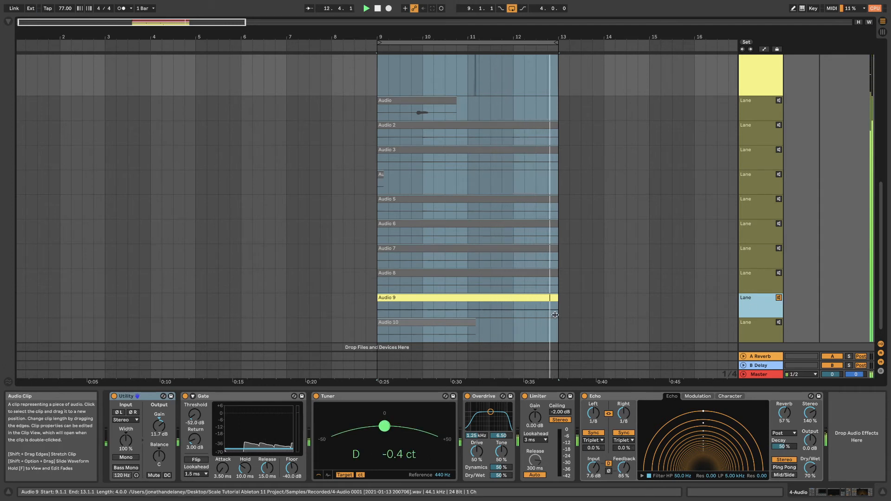
click(529, 300)
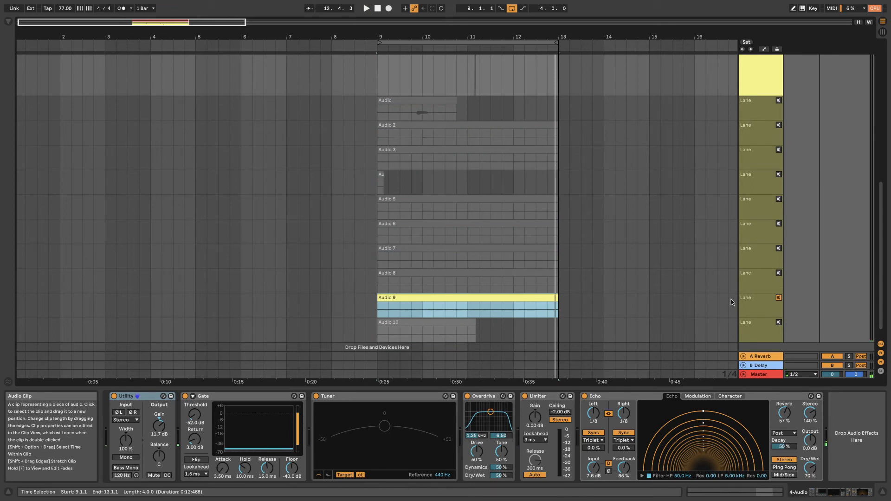
click(779, 297)
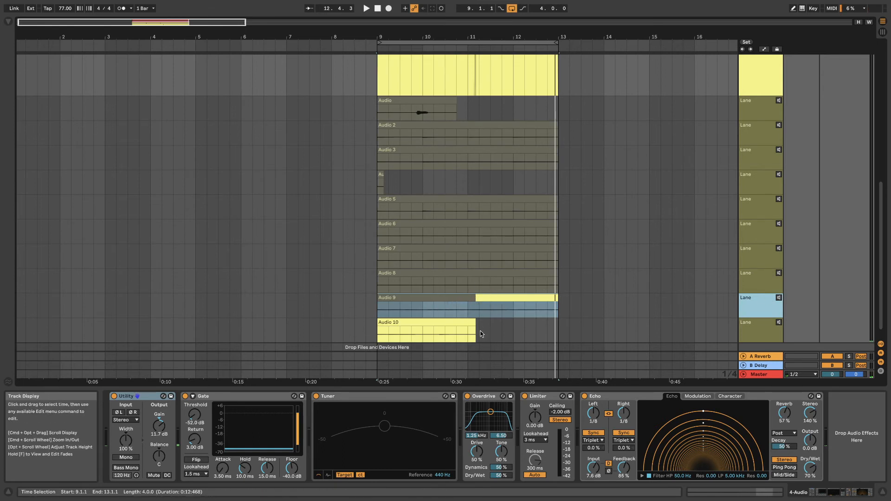
Audition the Audio 10 take lane and shorten its take to end at bar 10
click(778, 322)
key(space)
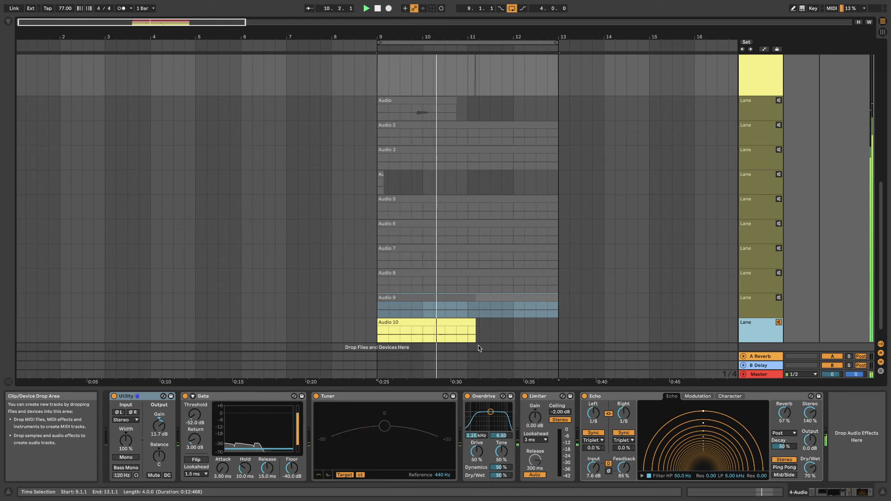
drag(470, 334, 422, 326)
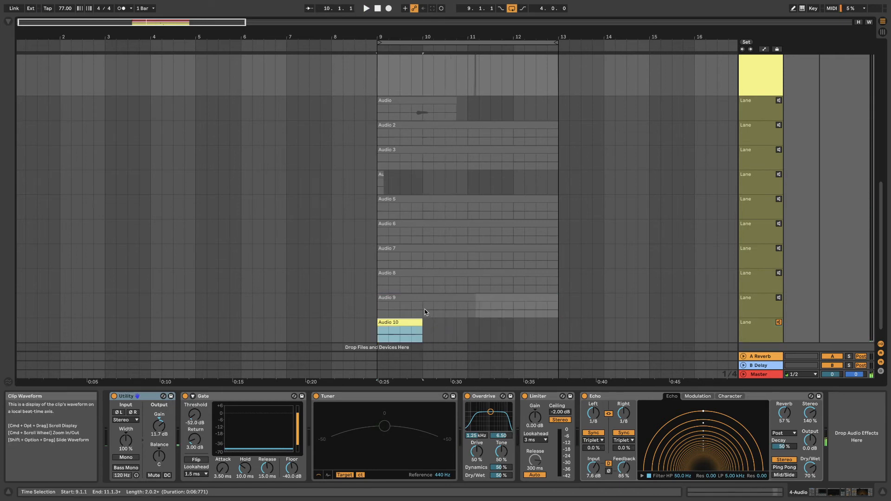
click(431, 310)
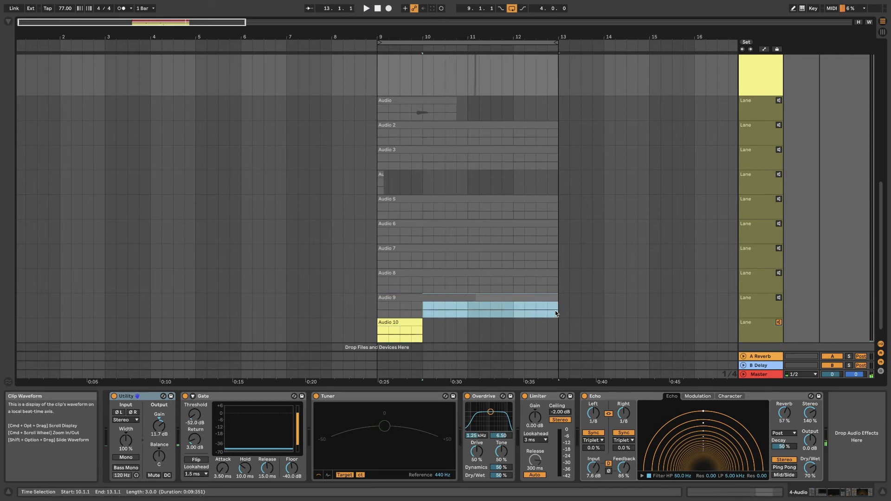
click(779, 323)
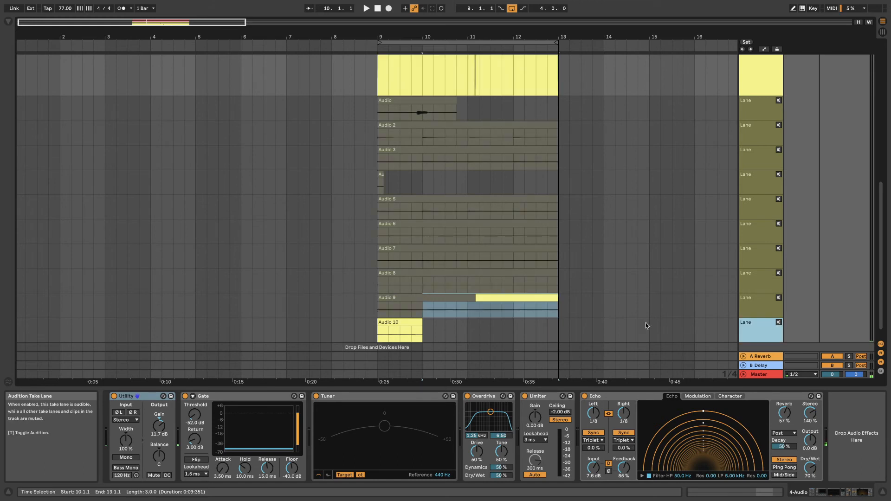
Extend the active section of the Audio 9 take back to bar 10 and play the comp
click(477, 297)
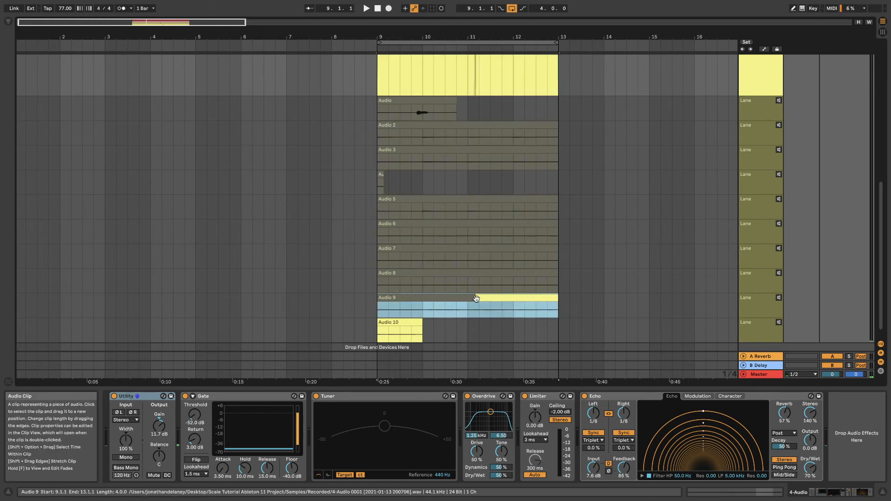
scroll(478, 295, down, 2)
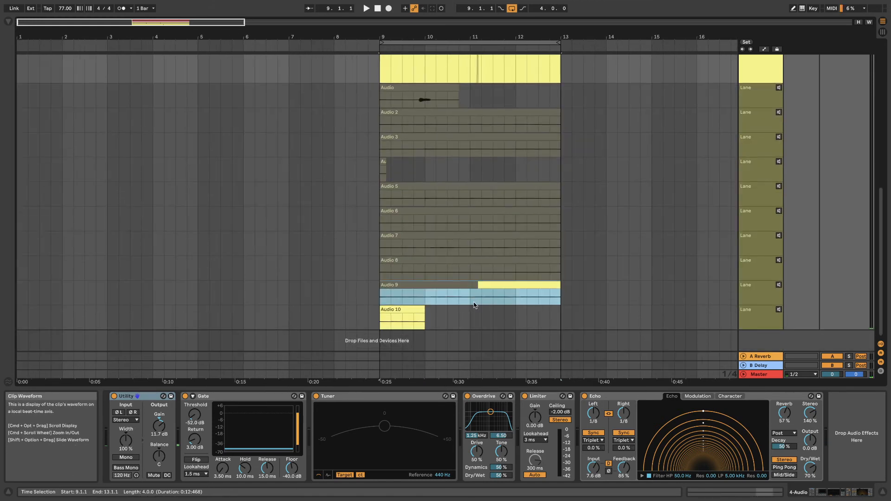
drag(482, 293, 462, 288)
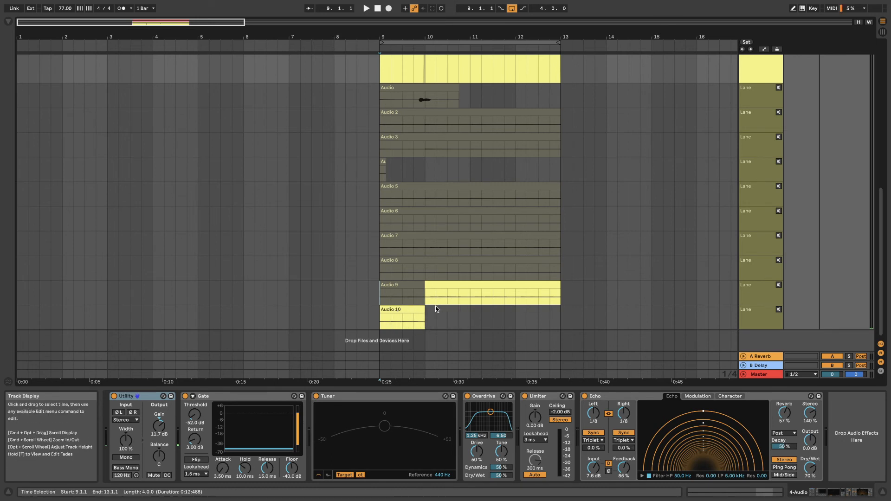
key(space)
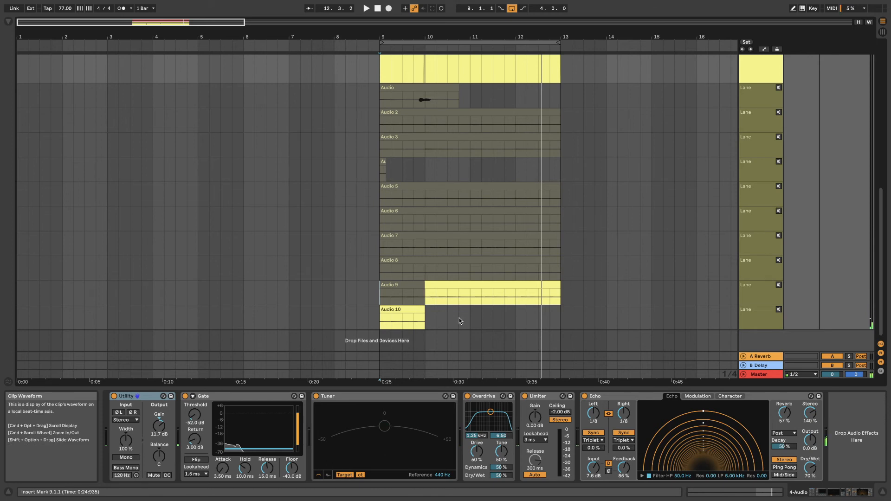
Check the comped clips on the 4 Audio track against its take lanes and hide the lanes
scroll(498, 314, up, 2)
scroll(499, 315, down, 2)
scroll(499, 315, up, 5)
scroll(499, 316, up, 4)
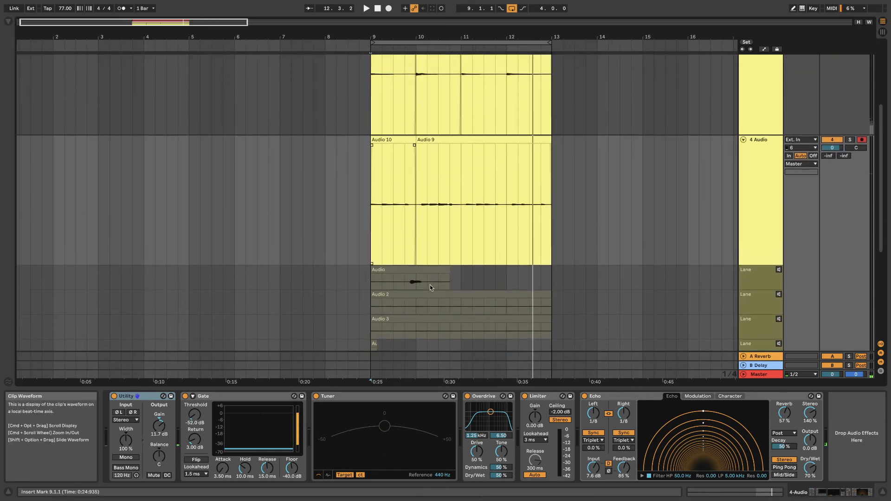
scroll(430, 285, down, 5)
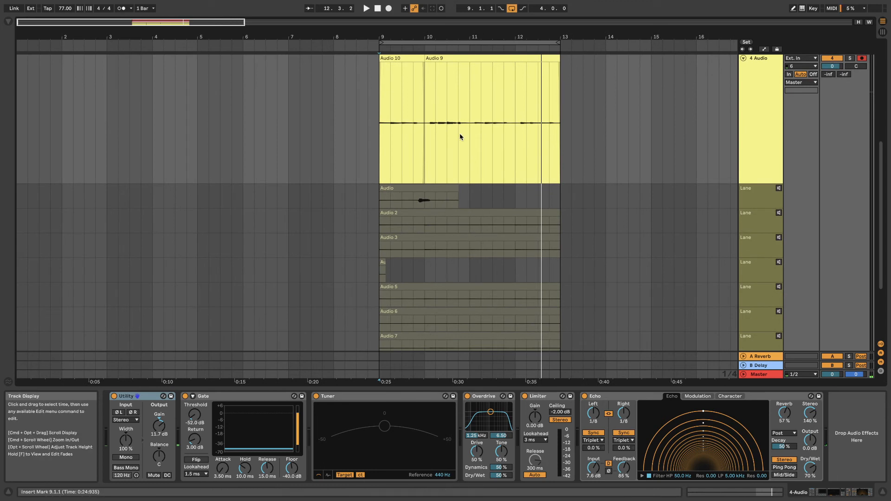
scroll(457, 141, up, 2)
scroll(416, 148, up, 4)
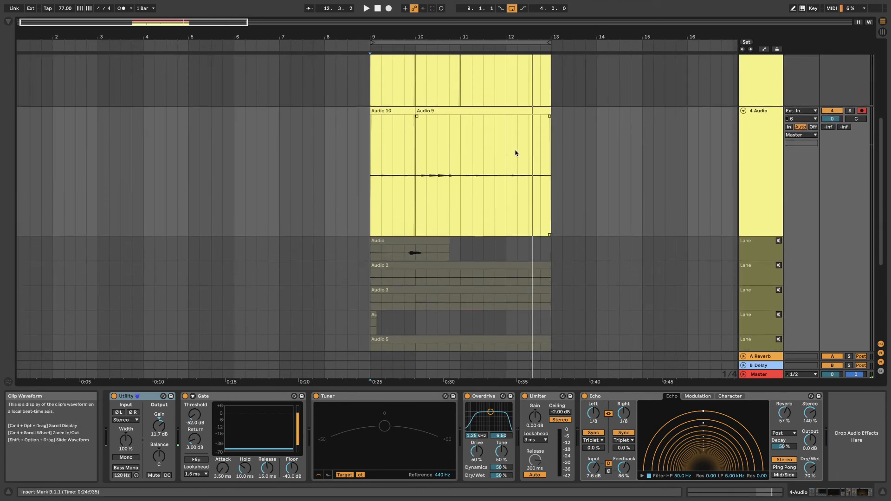
right_click(758, 176)
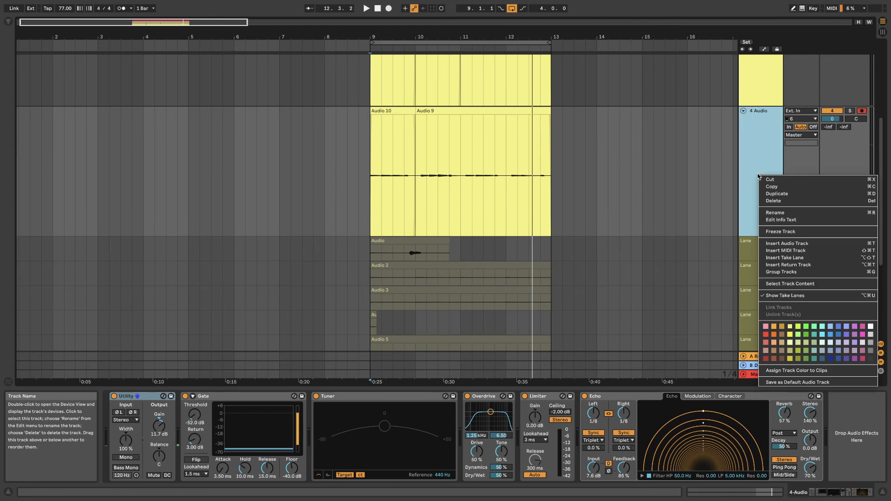
click(788, 296)
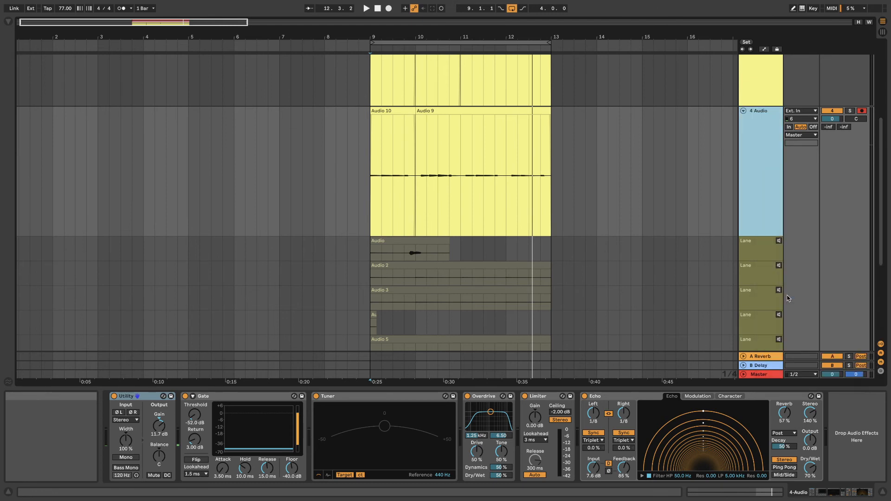
Create a short crossfade between the Audio 10 and Audio 9 clips at bar 10
click(393, 111)
shift+click(446, 111)
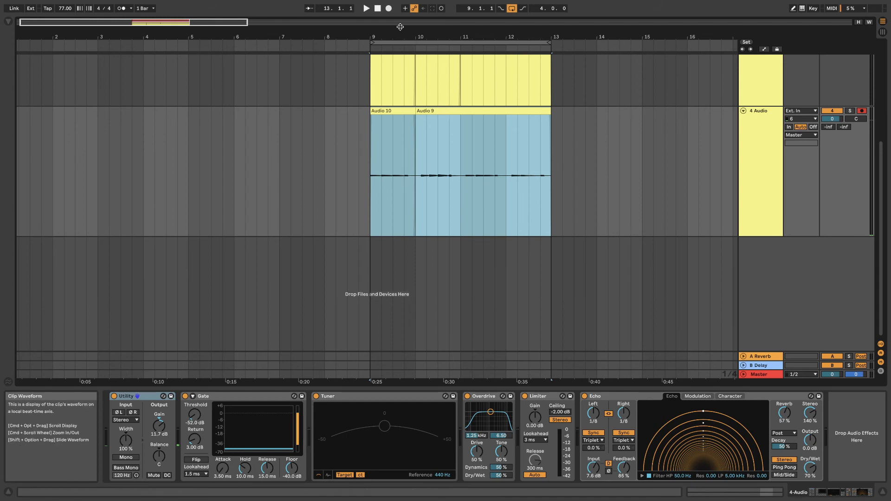
drag(402, 38, 298, 121)
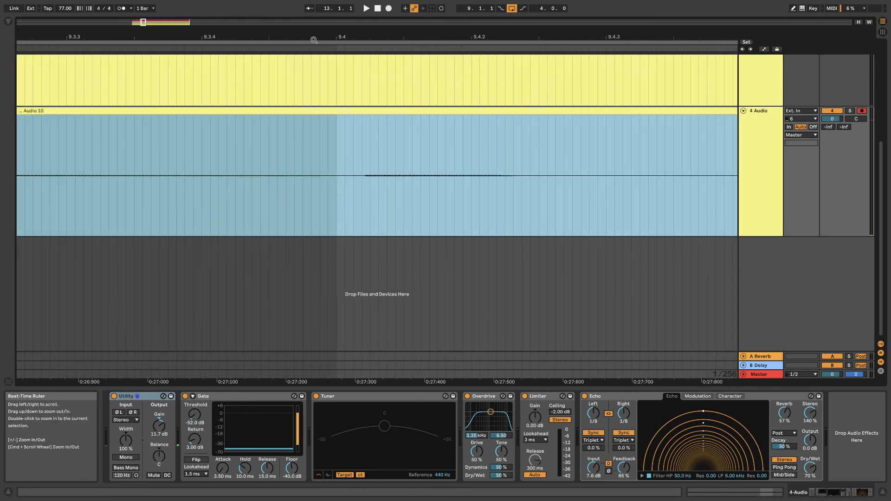
drag(344, 35, 350, 49)
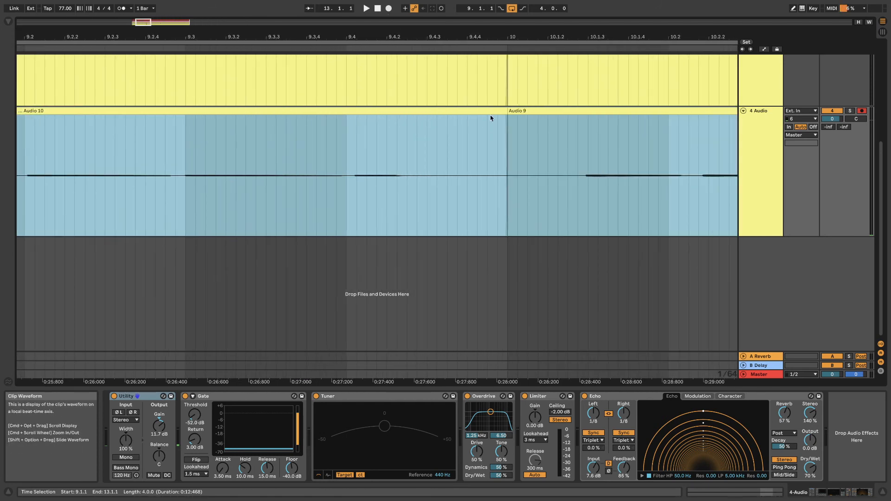
mouse_move(507, 117)
mouse_move(507, 117)
mouse_down()
mouse_move(515, 118)
mouse_move(495, 117)
mouse_up()
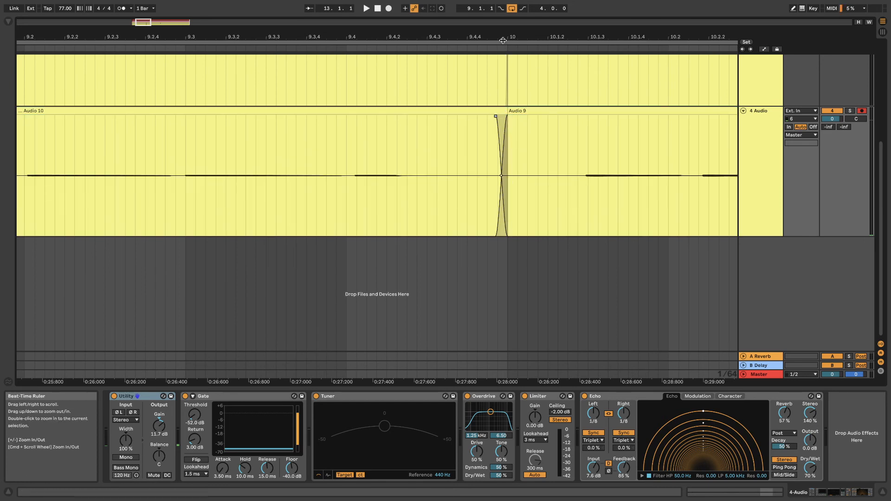
Consolidate the Audio 10 and Audio 9 clips on the 4 Audio track into one clip spanning bars 9 to 13
scroll(499, 114, down, 5)
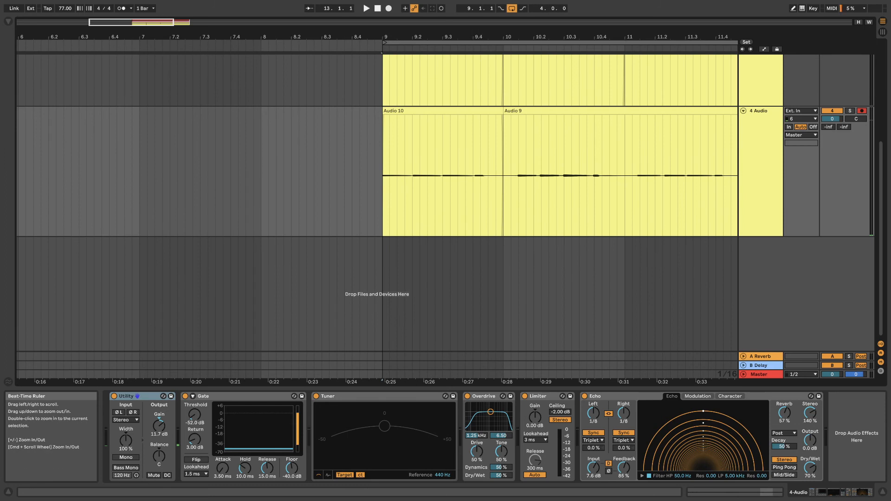
scroll(482, 121, down, 5)
scroll(476, 149, up, 5)
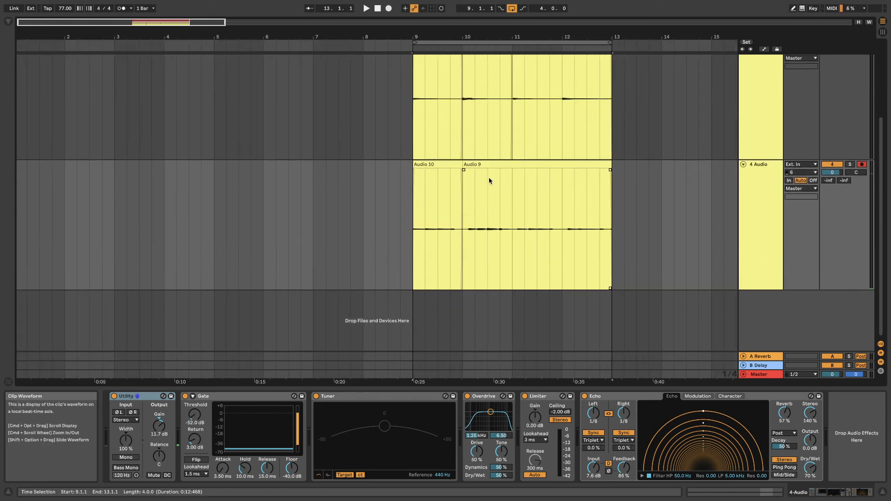
scroll(483, 192, down, 1)
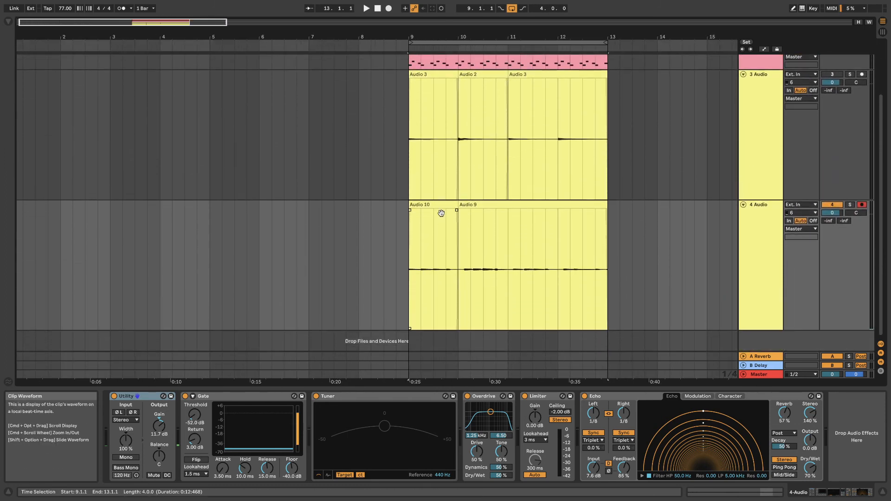
click(438, 209)
shift+click(480, 207)
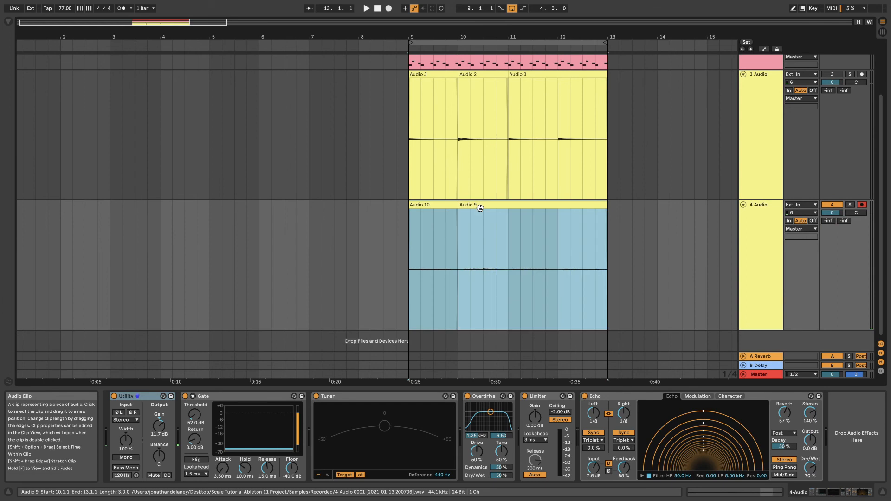
key(super+j)
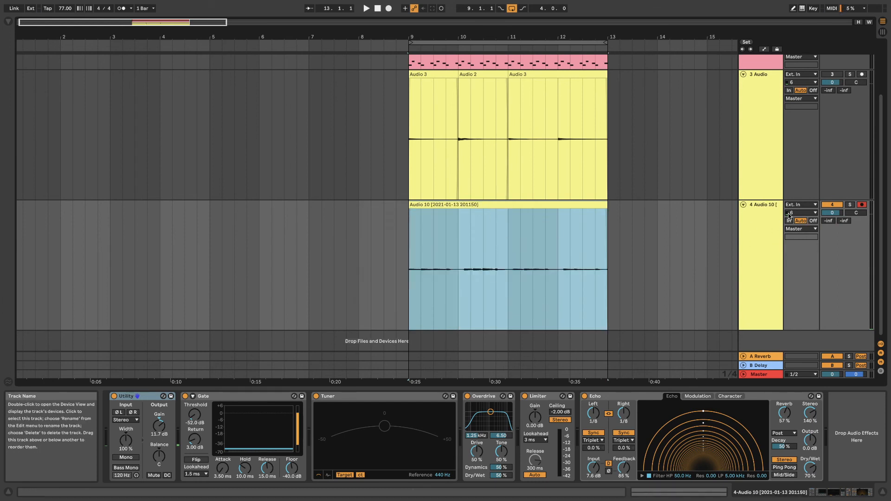
Consolidate the Audio 3 and Audio 2 clips on the 3 Audio track into one clip spanning bars 9 to 13
click(568, 218)
click(451, 76)
shift+click(493, 80)
shift+click(542, 77)
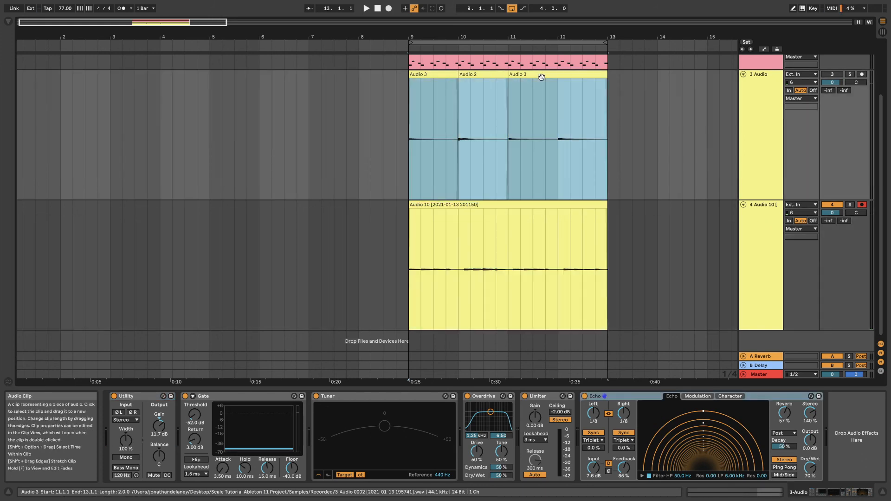
key(super+j)
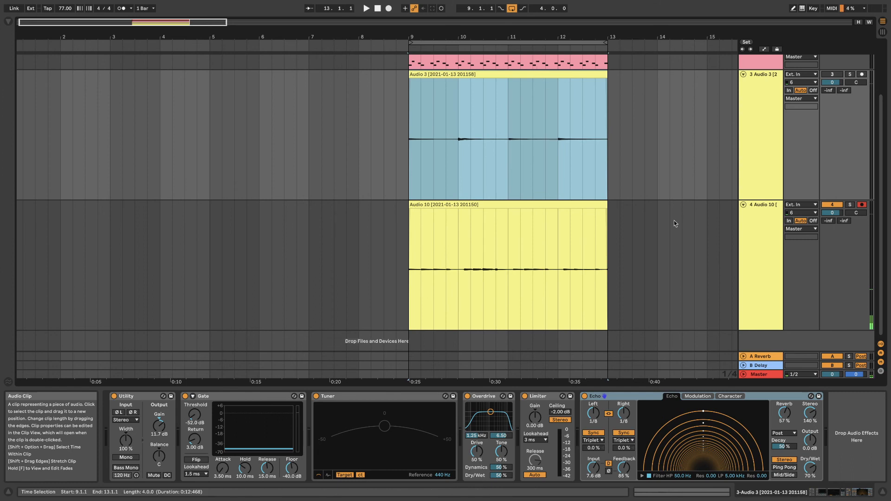
Reverse the consolidated Audio 10 clip on the 4 Audio track
click(546, 206)
key(r)
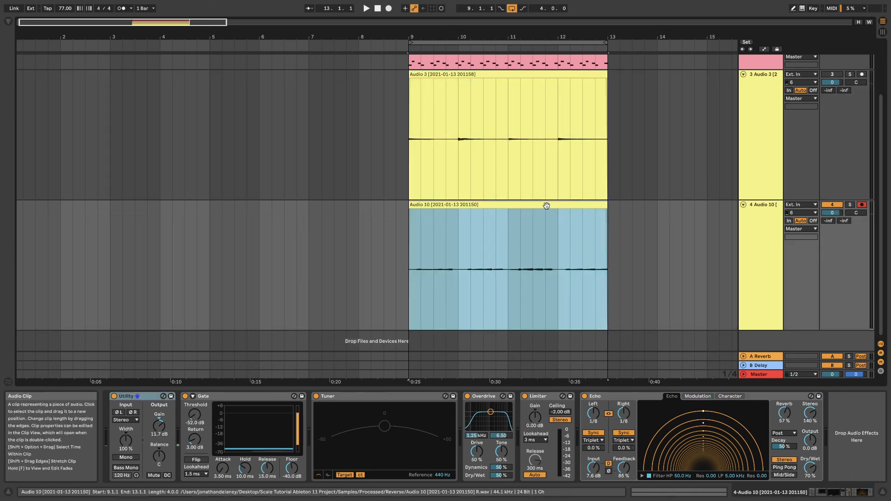
Unmute the 3 Audio track and play the loop from bar 9 with the device view hidden
click(882, 492)
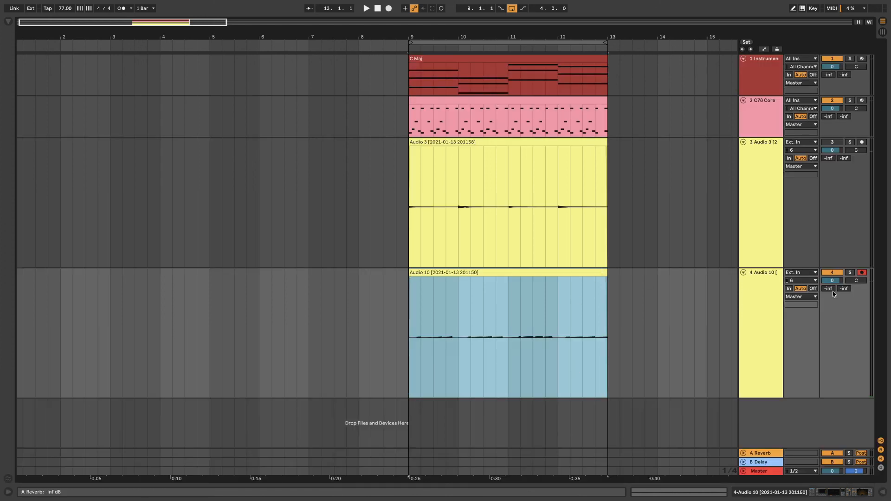
click(833, 142)
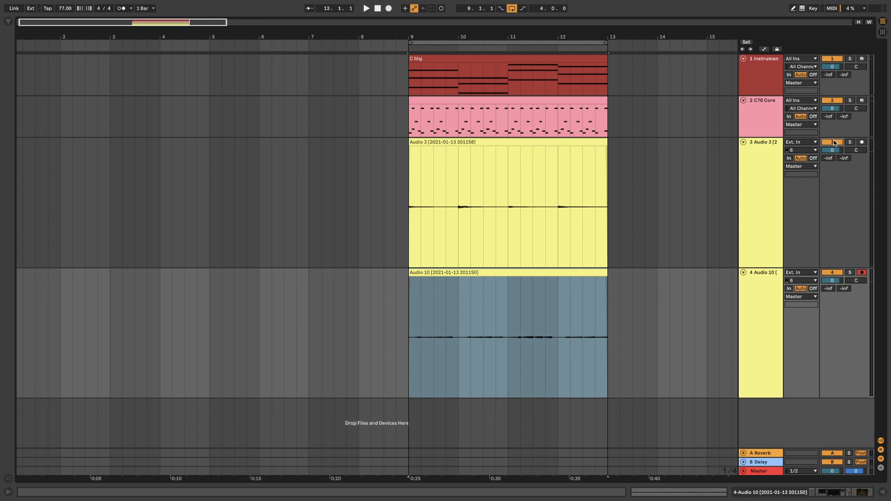
key(ctrl+a)
key(space)
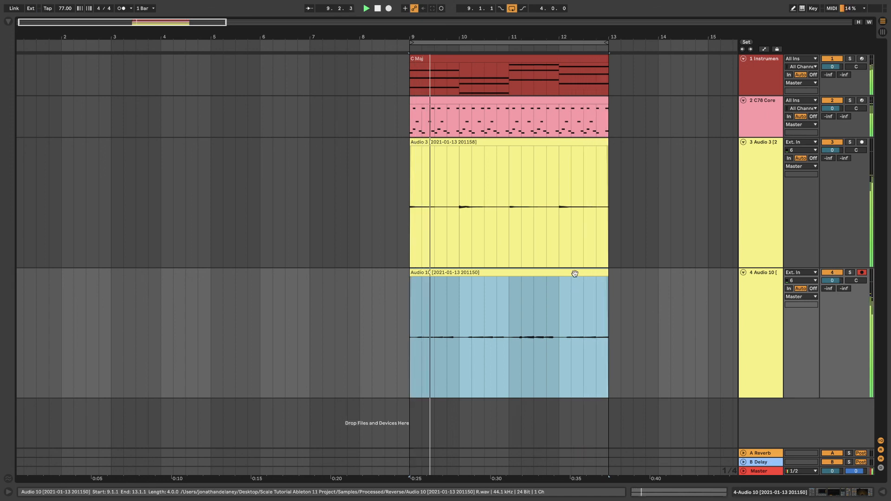
Flip the reversed Audio 10 clip back to its forward direction during playback
key(r)
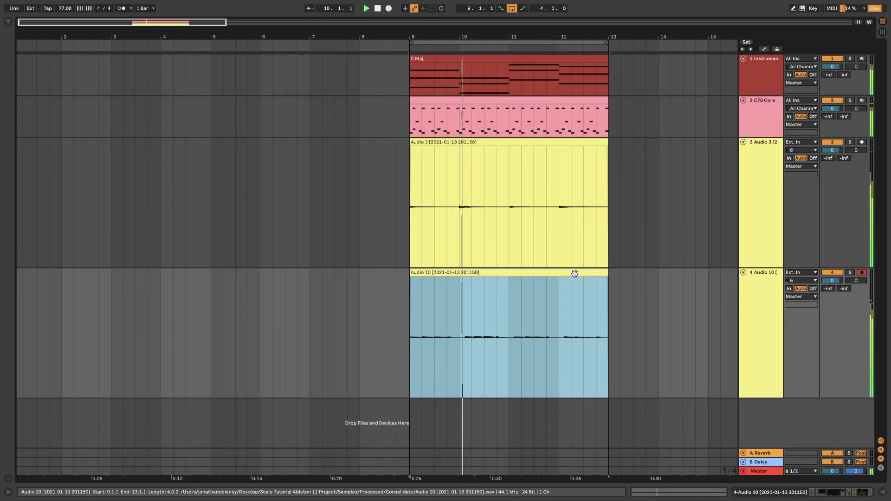